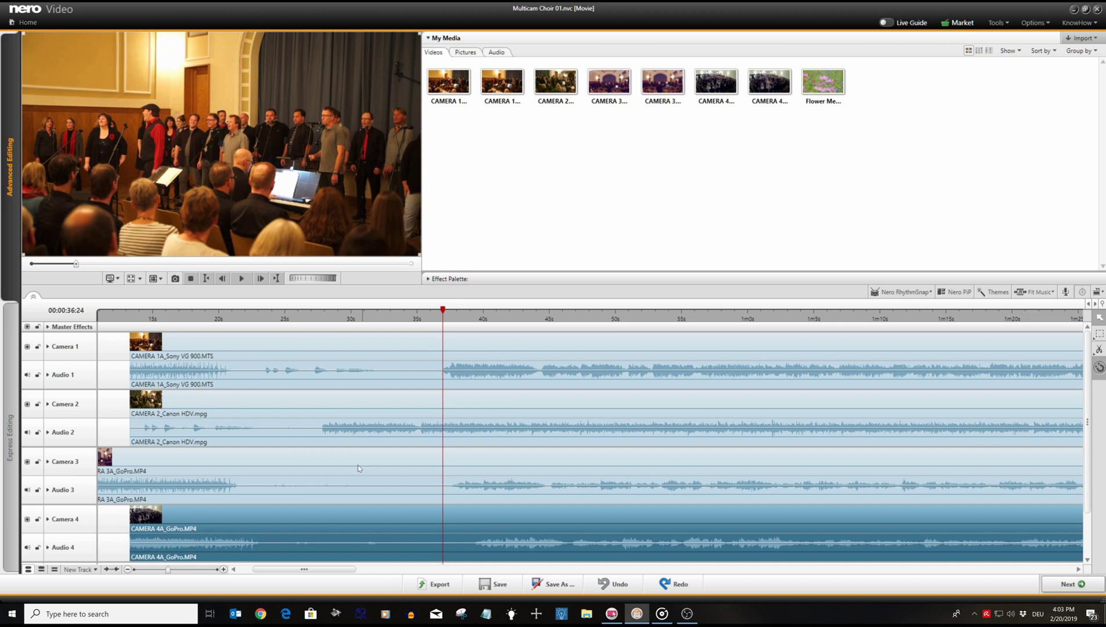
Drag the Camera 2 clip later and nudge Camera 3 and Camera 4 slightly earlier.
{"action": "left_click", "coordinate": [258, 399]}
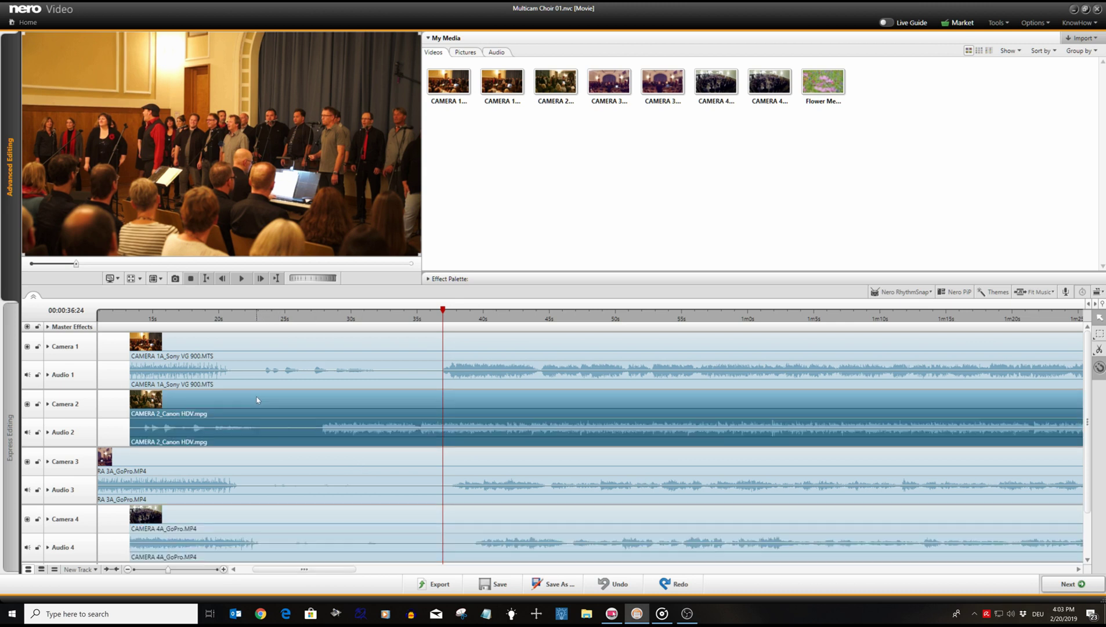
{"action": "left_click_drag", "start_coordinate": [258, 399], "coordinate": [381, 408]}
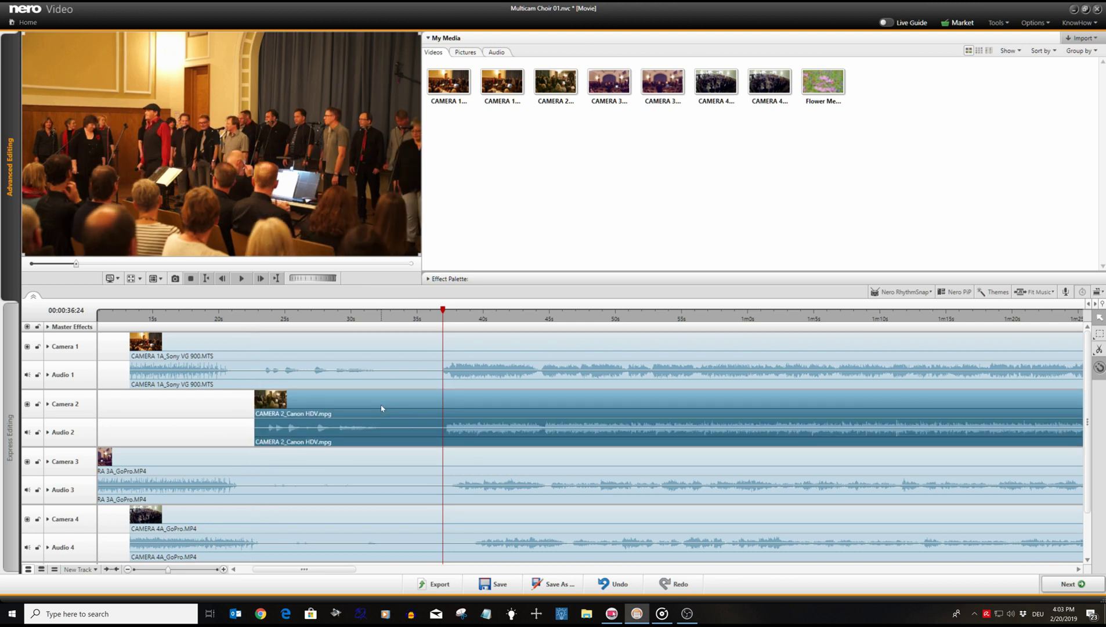
{"action": "left_click", "coordinate": [346, 466]}
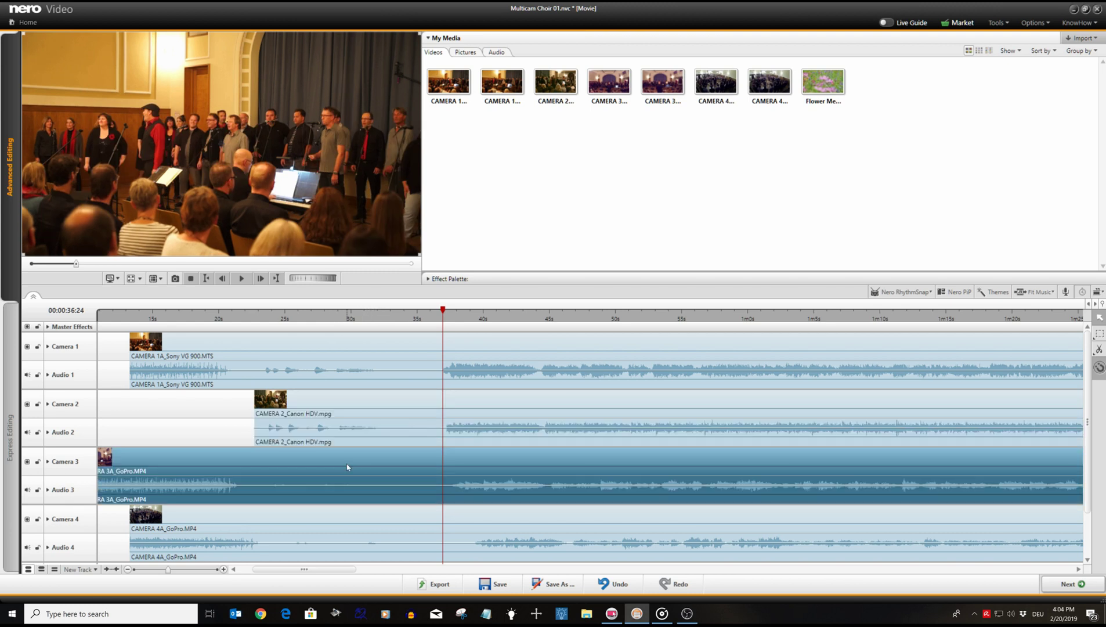
{"action": "left_click_drag", "start_coordinate": [347, 467], "coordinate": [343, 466]}
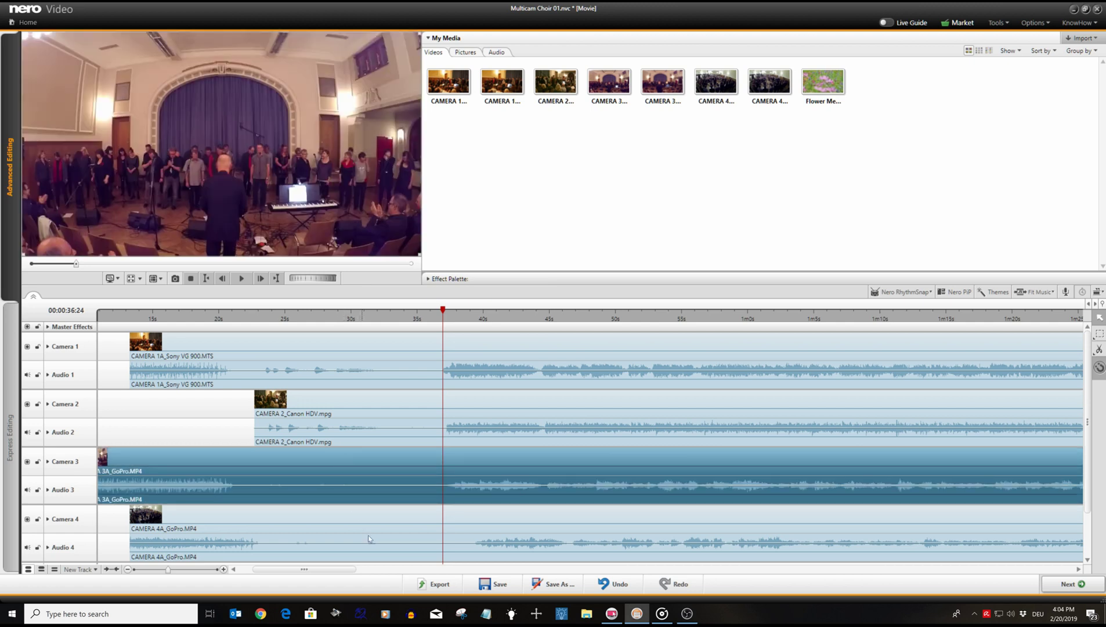
{"action": "left_click", "coordinate": [370, 536]}
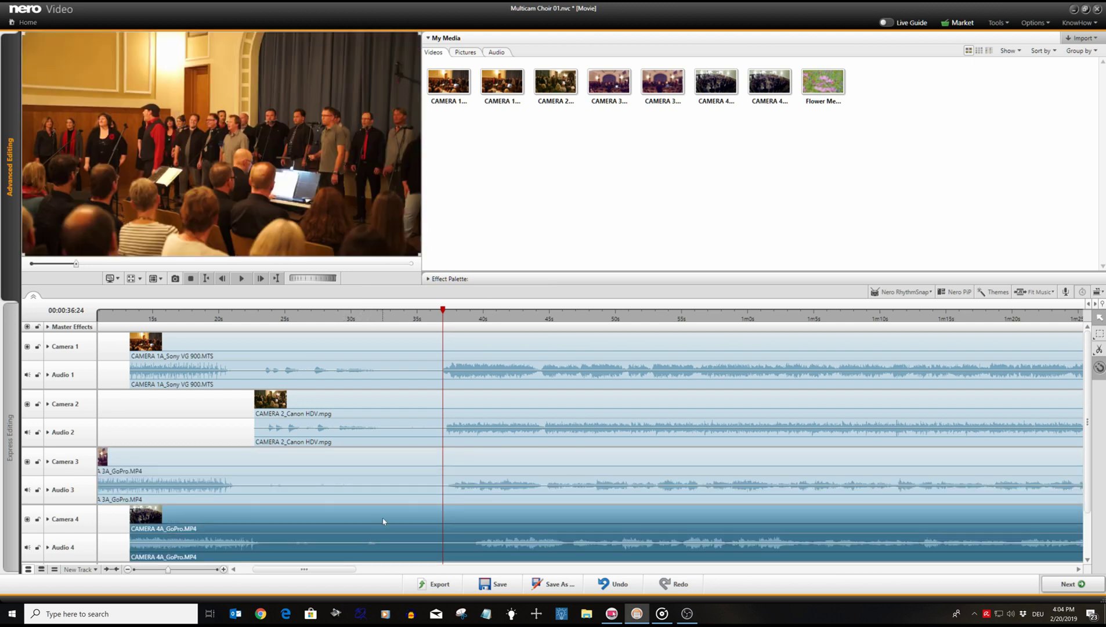
{"action": "left_click_drag", "start_coordinate": [383, 521], "coordinate": [356, 523]}
Play back the rough alignment, zoom the timeline out, and mute Audio 2, 3 and 4.
{"action": "left_click", "coordinate": [241, 278]}
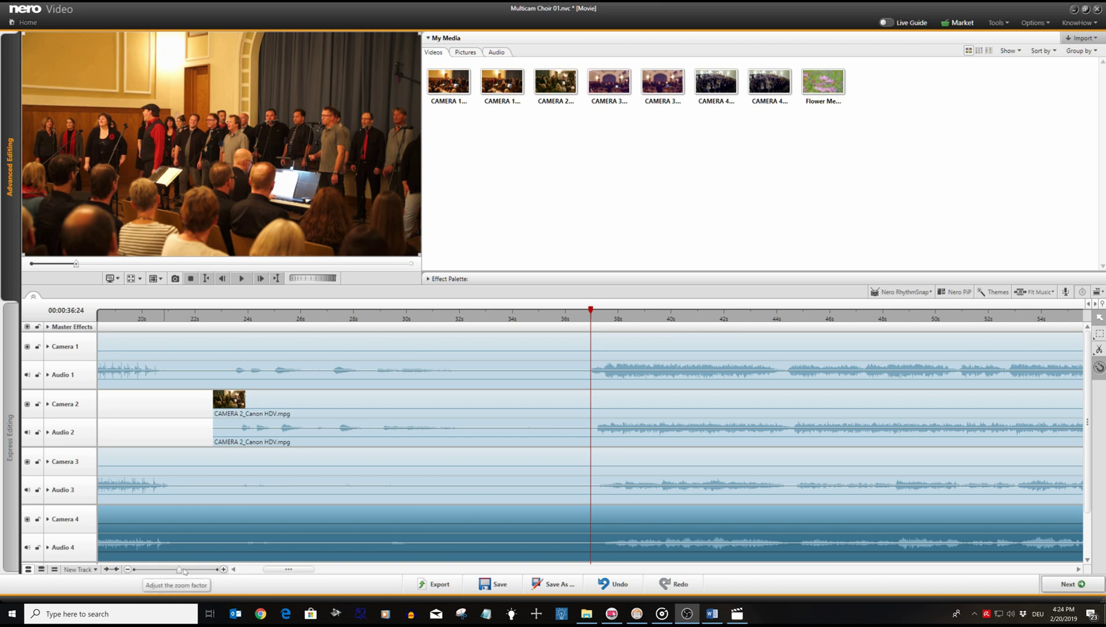
{"action": "left_click", "coordinate": [128, 569]}
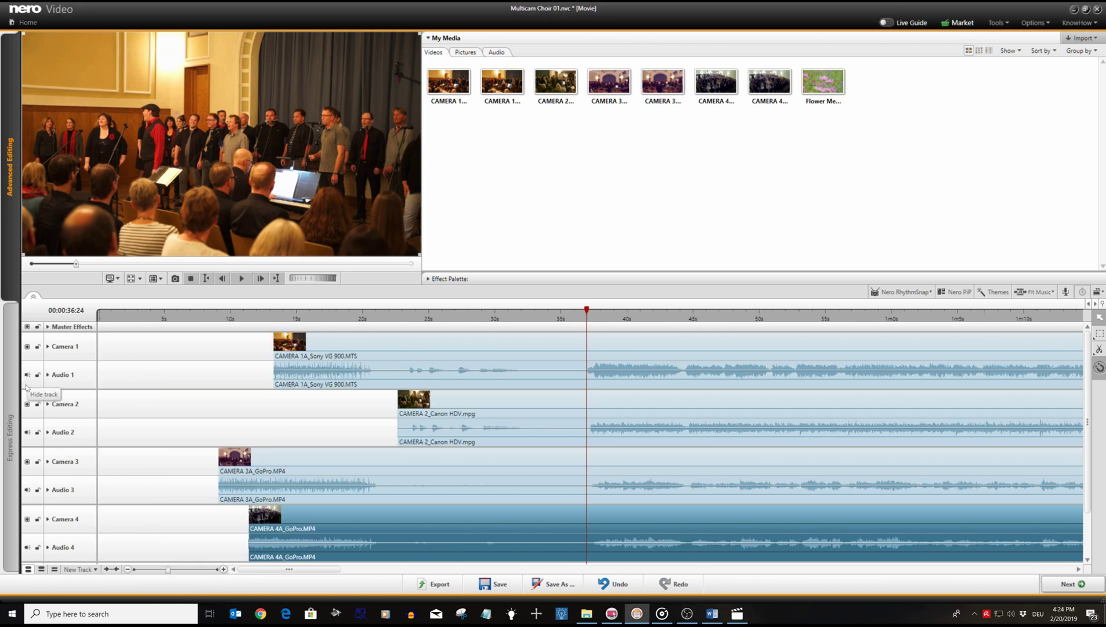
{"action": "left_click", "coordinate": [27, 432]}
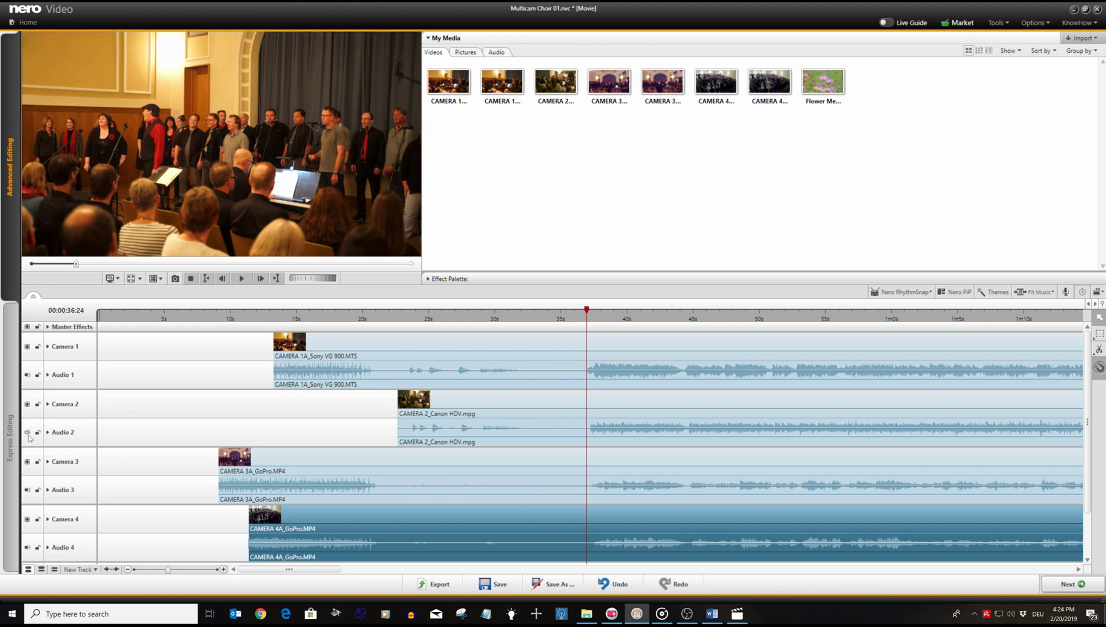
{"action": "left_click", "coordinate": [27, 491]}
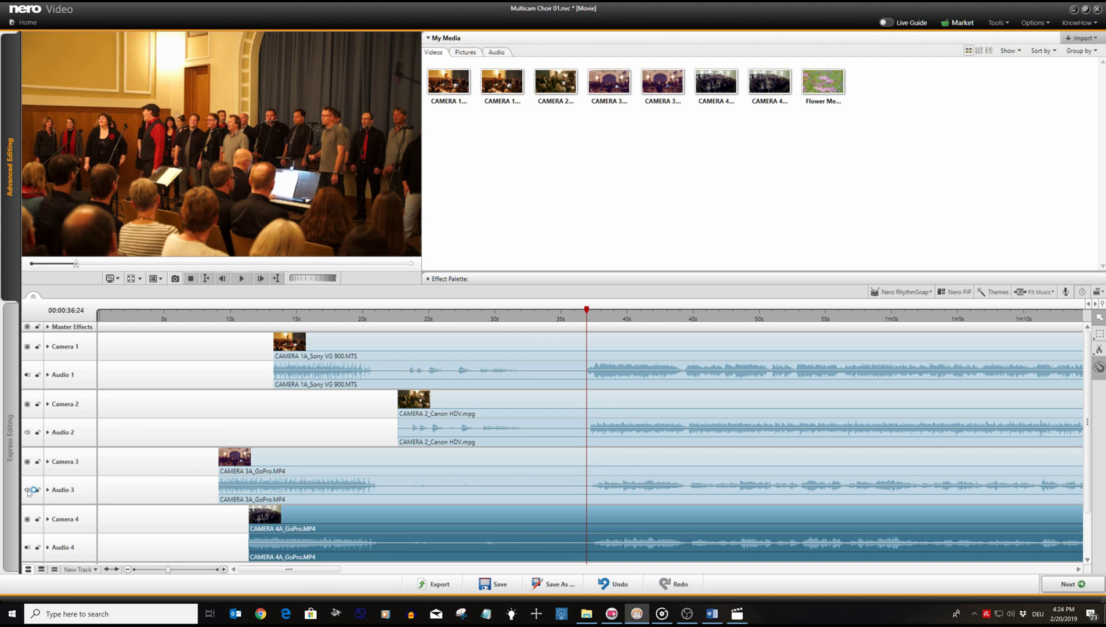
{"action": "left_click", "coordinate": [27, 548]}
Find where Camera 1's singing begins and set a red clip marker there at 00:00:36:24.
{"action": "scroll", "coordinate": [525, 374], "scroll_direction": "up", "scroll_amount": 2}
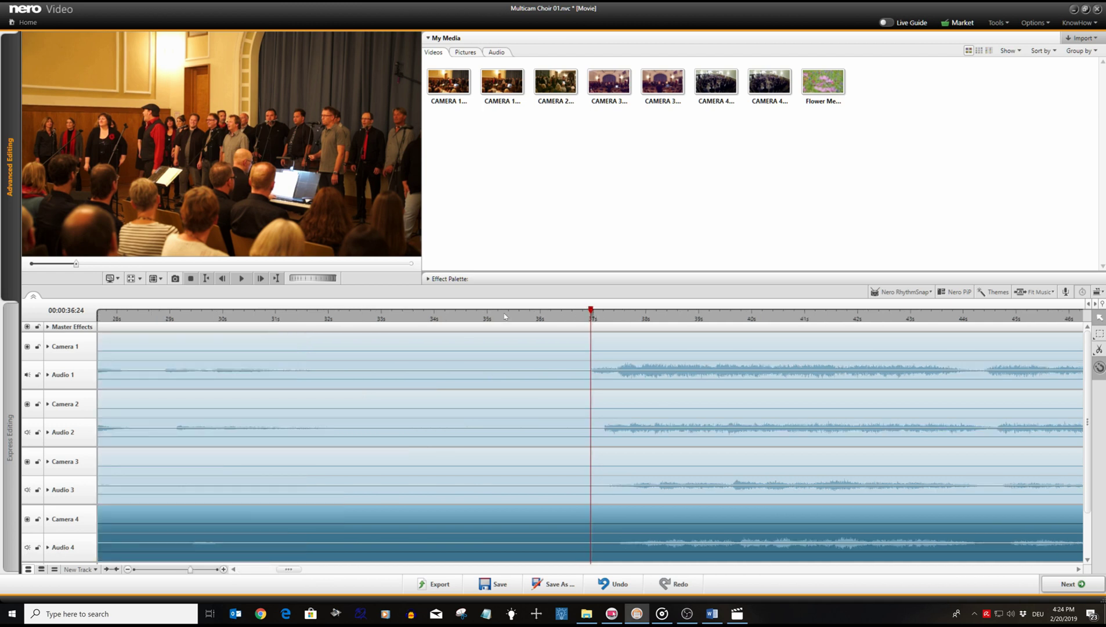
{"action": "left_click", "coordinate": [243, 279]}
{"action": "left_click", "coordinate": [241, 279]}
{"action": "left_click_drag", "start_coordinate": [633, 308], "coordinate": [593, 315]}
{"action": "scroll", "coordinate": [593, 315], "scroll_direction": "up", "scroll_amount": 2}
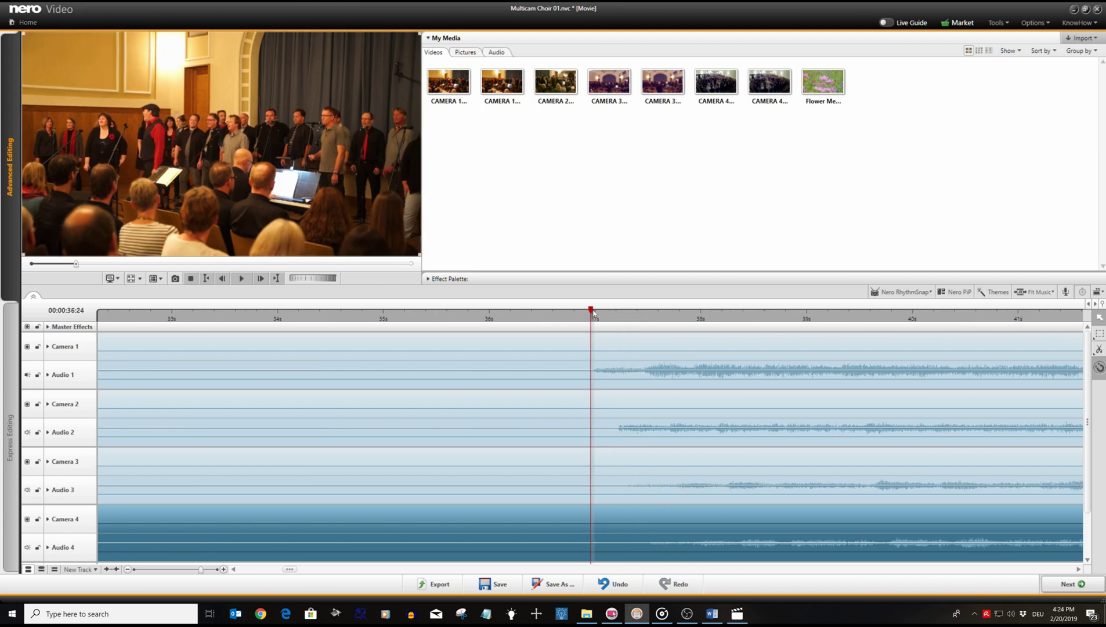
{"action": "right_click", "coordinate": [591, 374]}
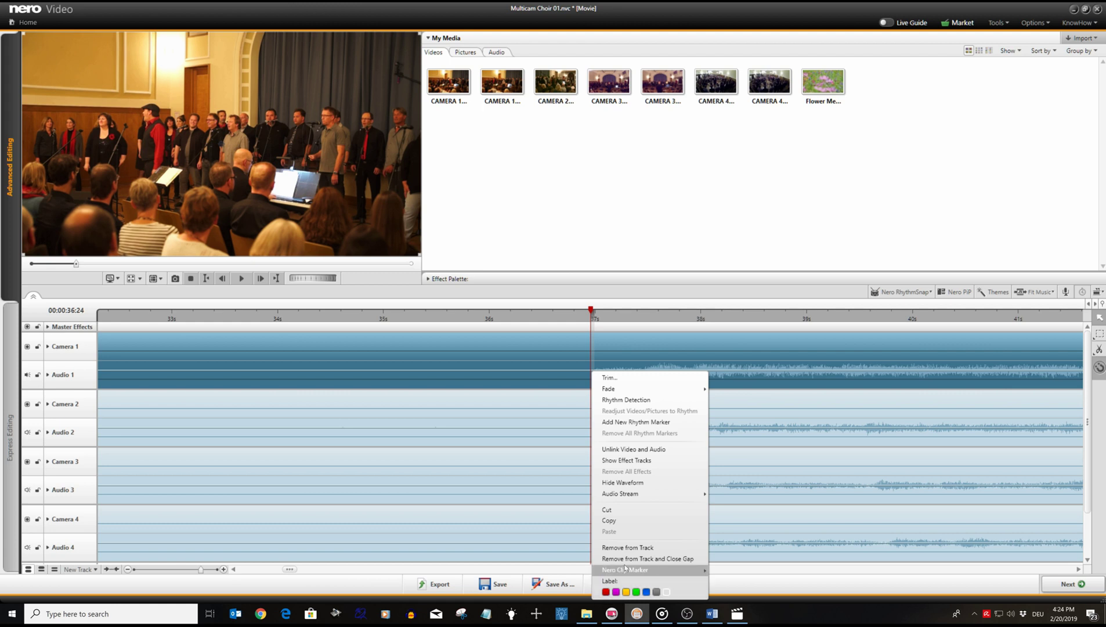
{"action": "mouse_move", "coordinate": [705, 570]}
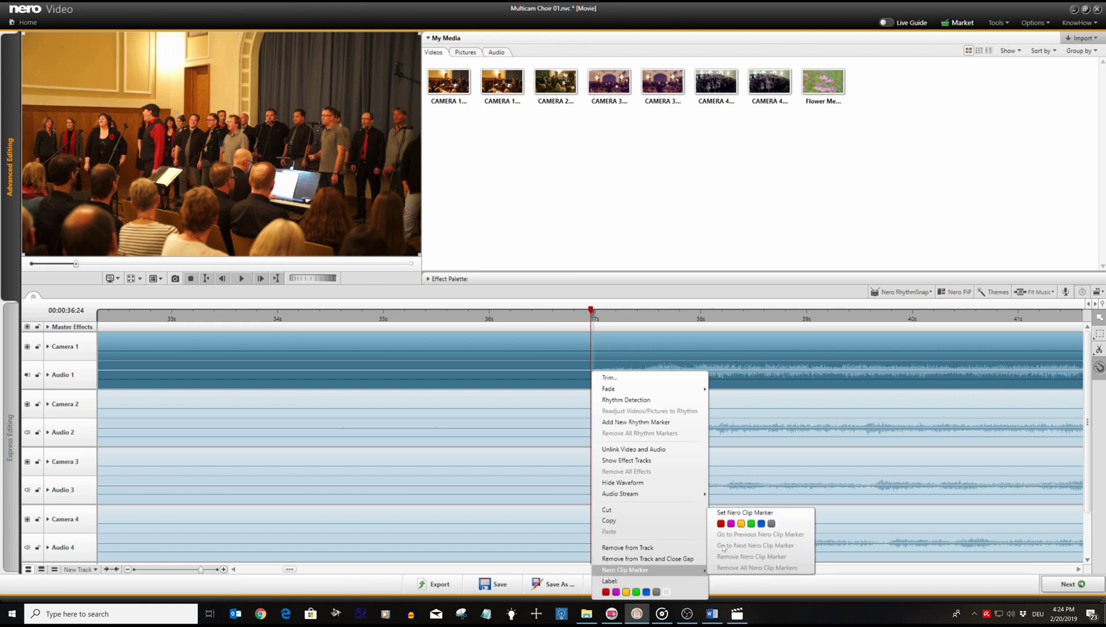
{"action": "left_click", "coordinate": [721, 545]}
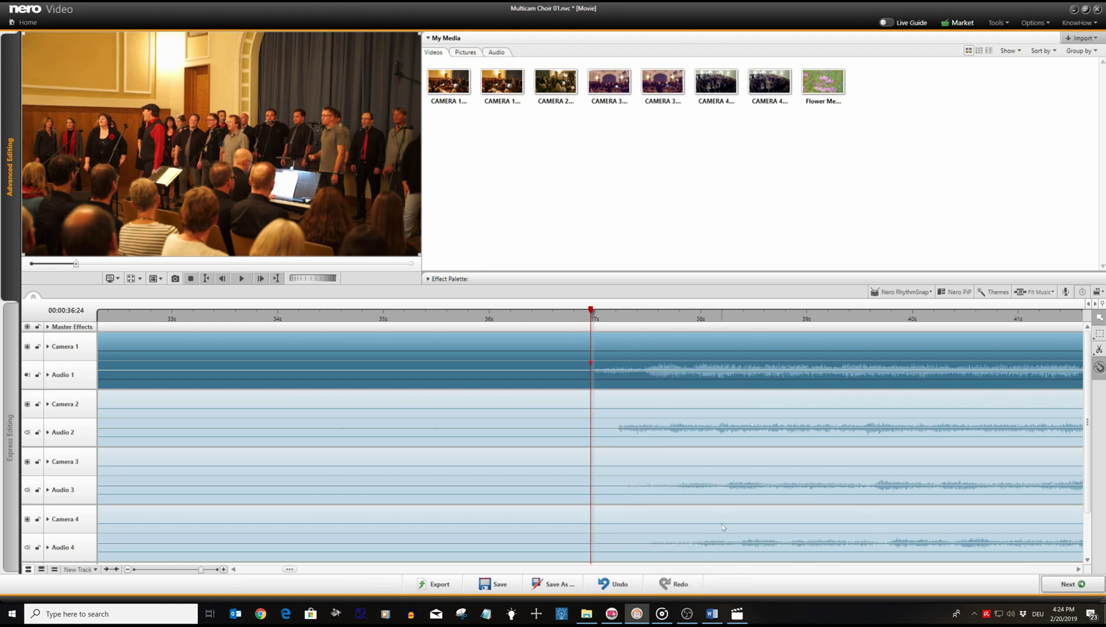
Set a red clip marker on the Camera 2 clip where its singing starts.
{"action": "left_click", "coordinate": [128, 569]}
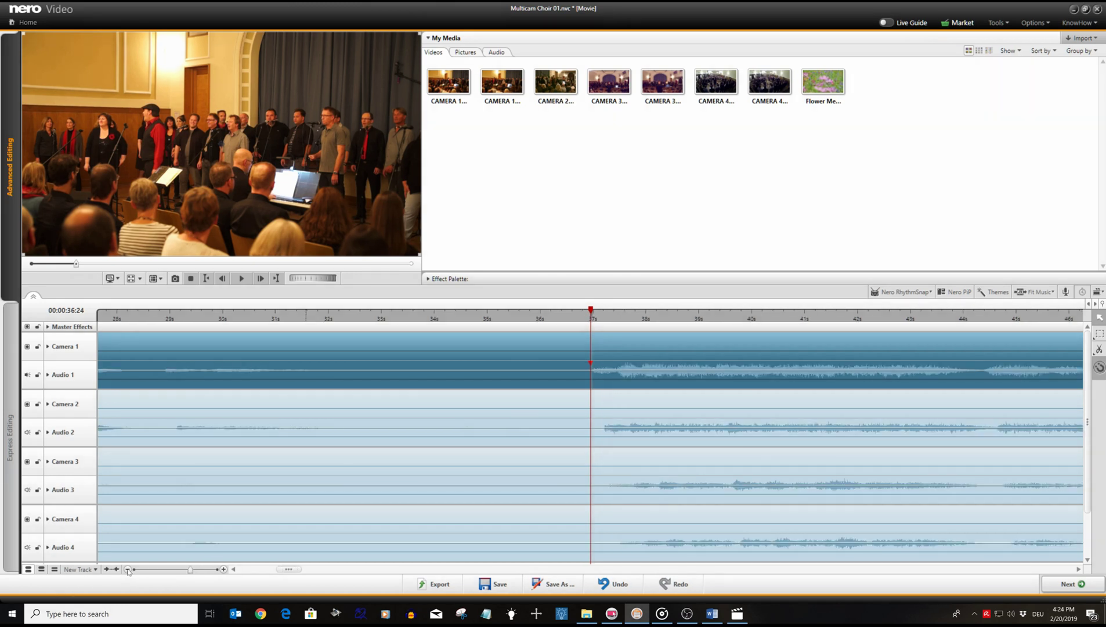
{"action": "left_click", "coordinate": [128, 569]}
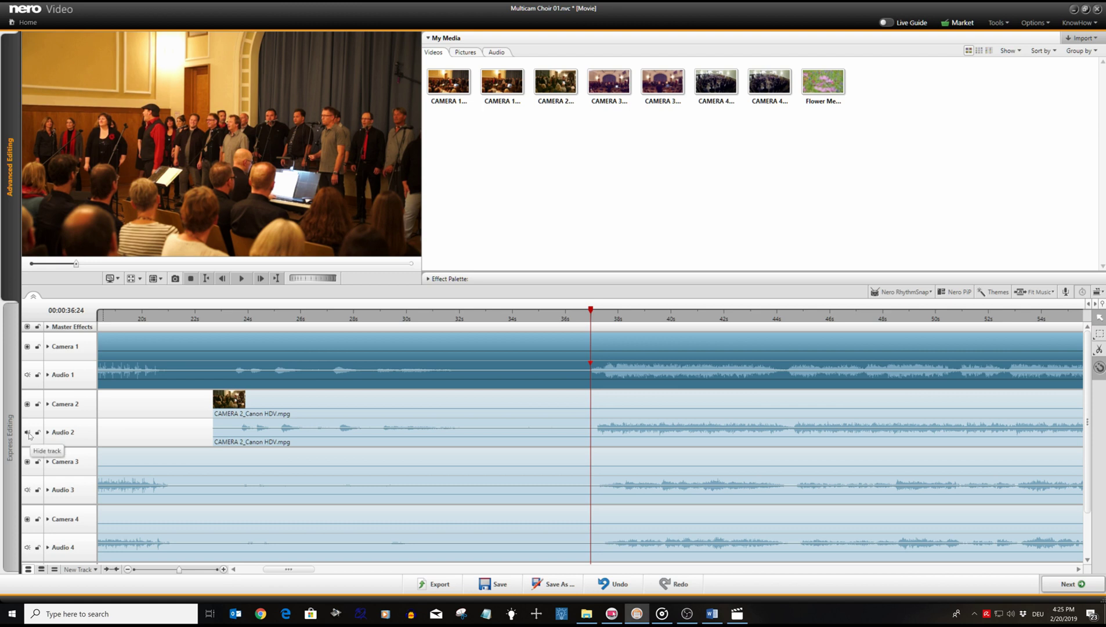
{"action": "left_click", "coordinate": [223, 569]}
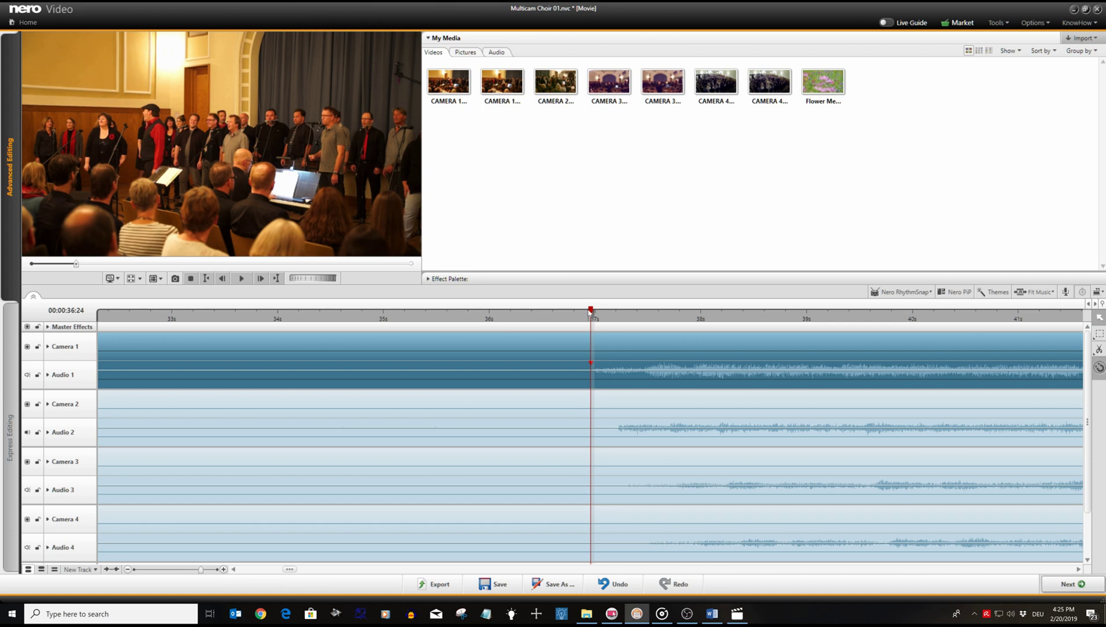
{"action": "left_click_drag", "start_coordinate": [591, 311], "coordinate": [616, 312]}
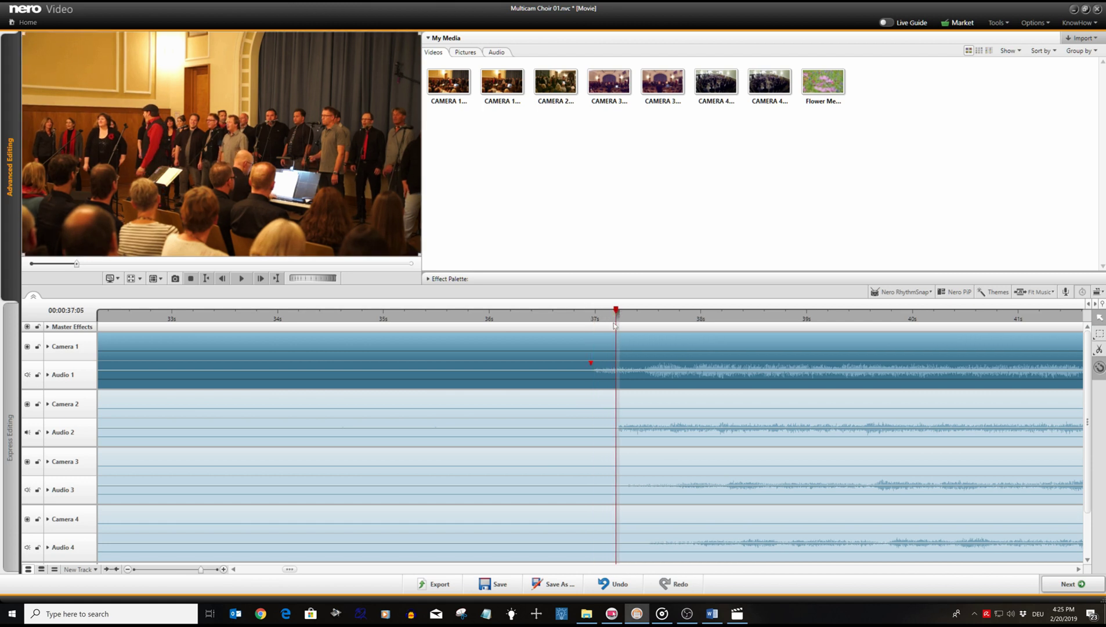
{"action": "right_click", "coordinate": [618, 431]}
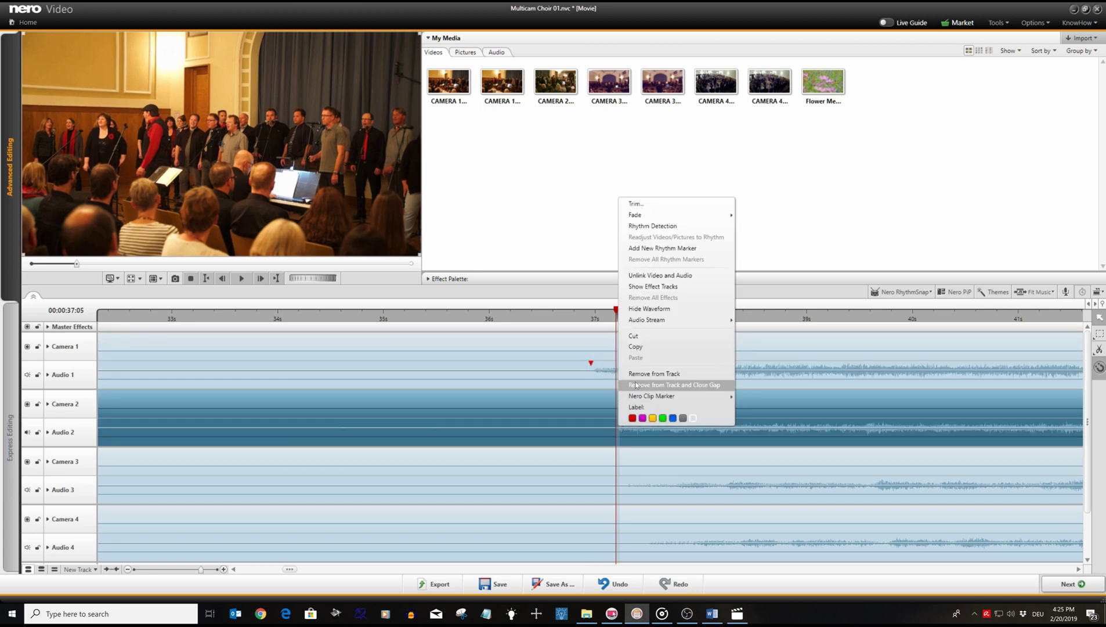
{"action": "mouse_move", "coordinate": [649, 397]}
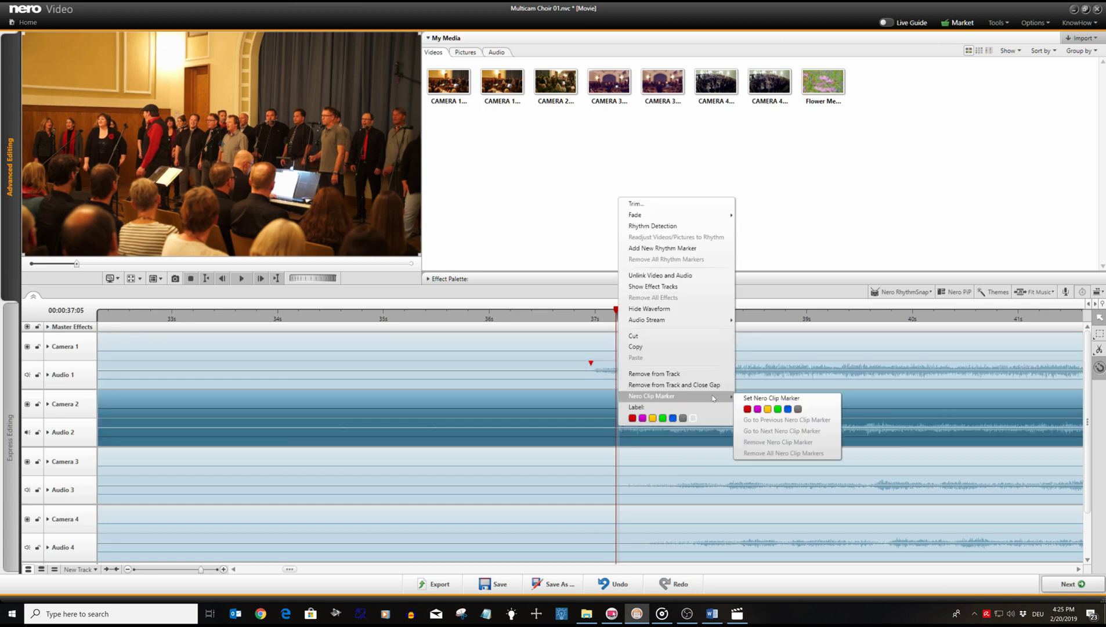
{"action": "left_click", "coordinate": [747, 409]}
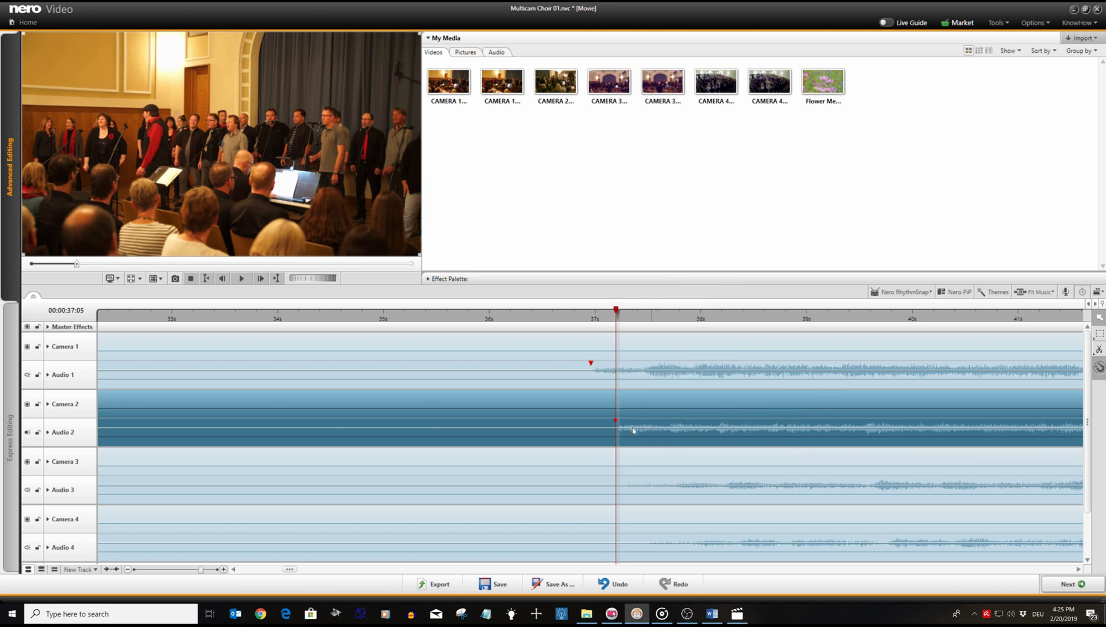
Slide the Camera 2 clip so its red marker meets Camera 1's marker.
{"action": "left_click", "coordinate": [595, 405]}
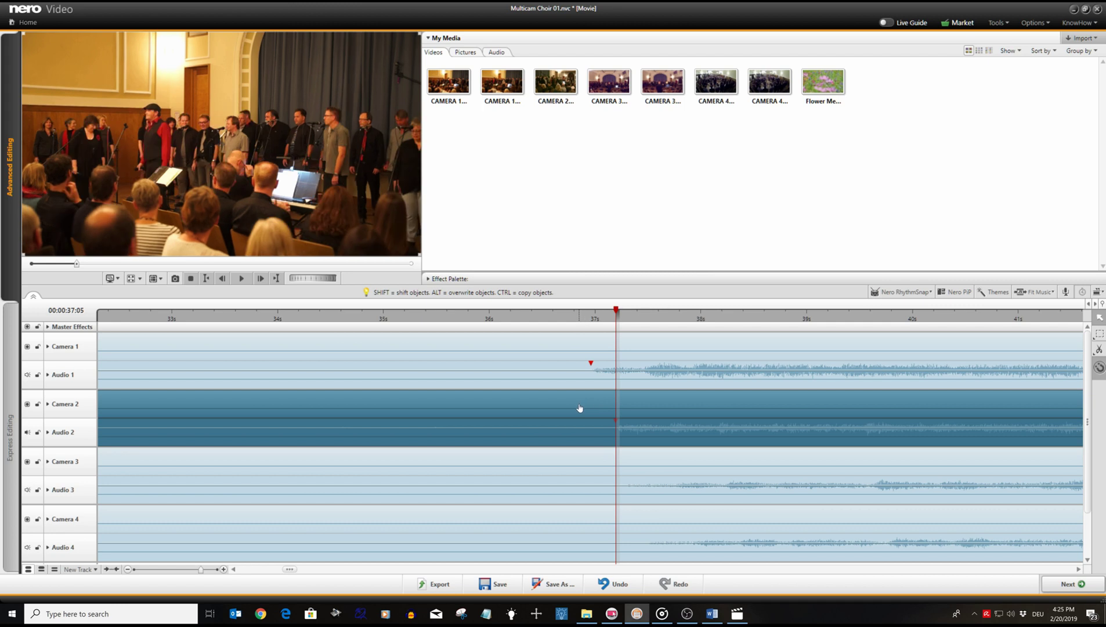
{"action": "left_click_drag", "start_coordinate": [579, 408], "coordinate": [572, 408]}
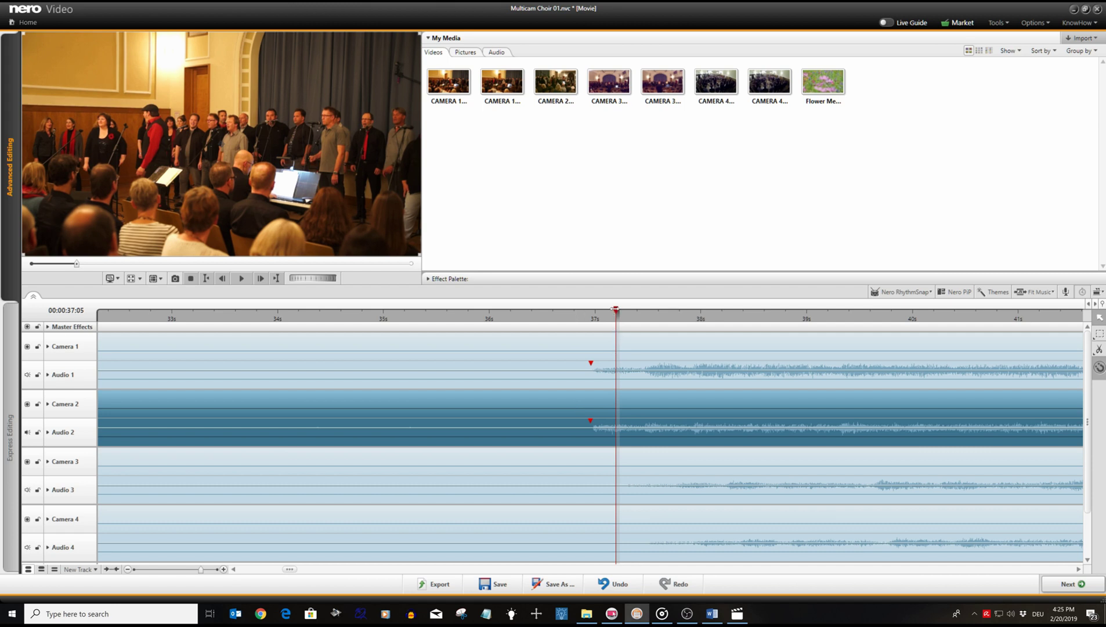
{"action": "left_click_drag", "start_coordinate": [615, 309], "coordinate": [590, 309]}
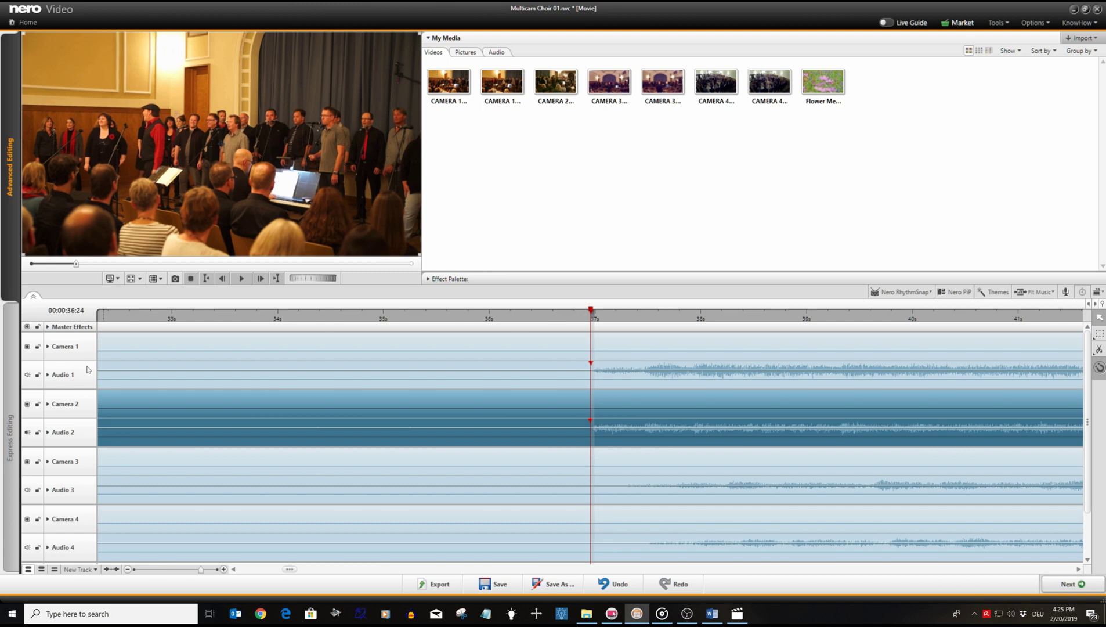
Unmute Audio 1 and play from about 34 seconds to hear the tracks together.
{"action": "left_click", "coordinate": [27, 375]}
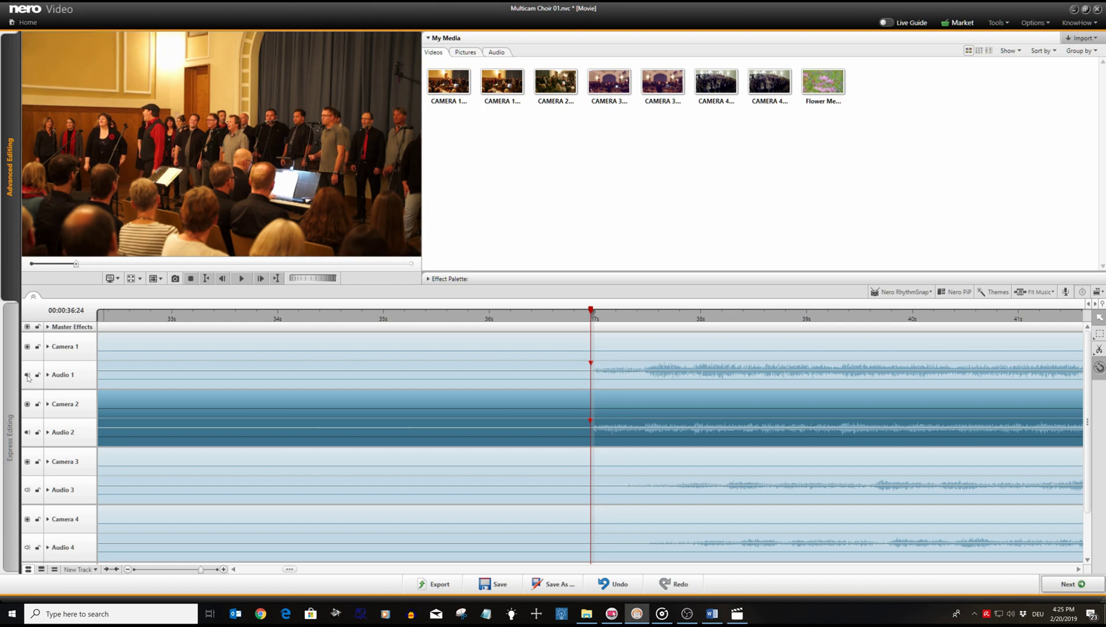
{"action": "left_click", "coordinate": [365, 315]}
{"action": "left_click", "coordinate": [241, 278]}
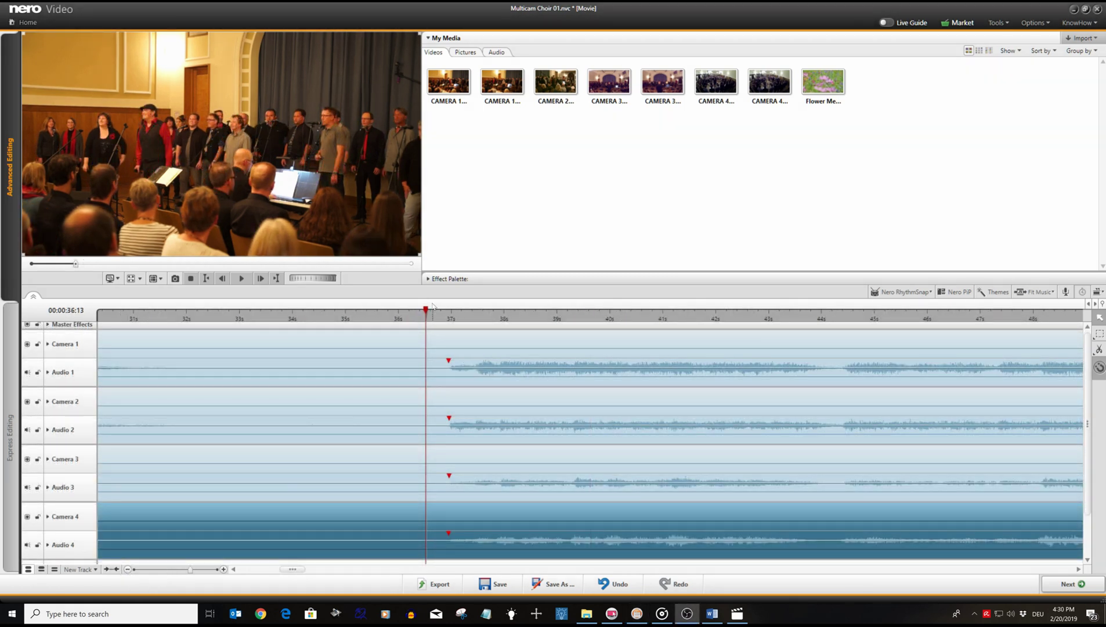
Place the playhead on the aligned red markers at 00:00:36:24.
{"action": "mouse_move", "coordinate": [425, 309]}
{"action": "left_mouse_down"}
{"action": "mouse_move", "coordinate": [448, 311]}
{"action": "mouse_move", "coordinate": [430, 311]}
{"action": "left_mouse_up"}
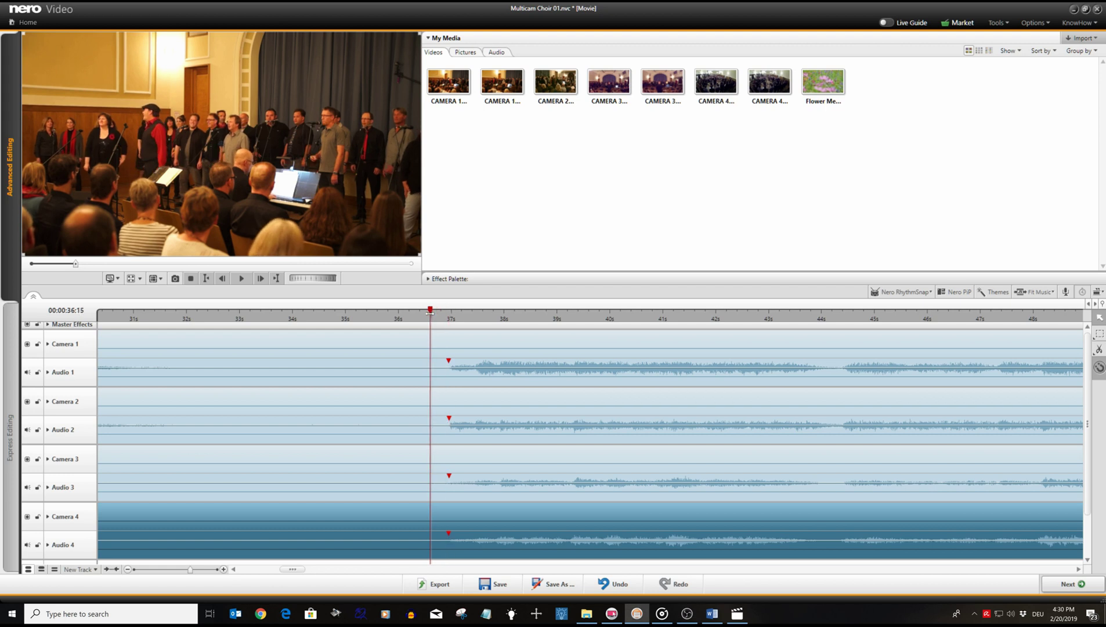